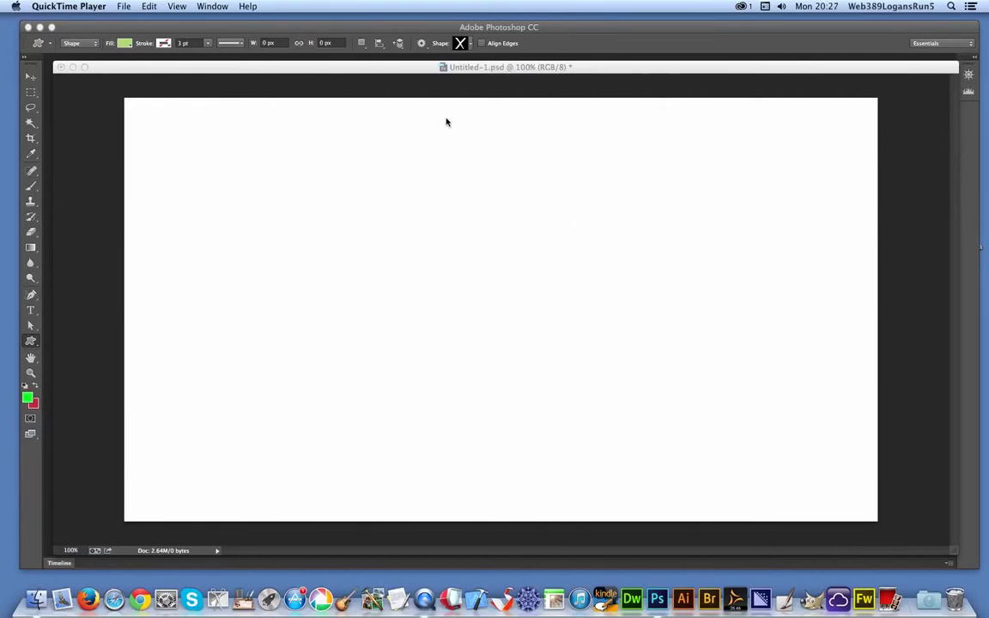
Draw one green X custom shape in the upper canvas, undoing an accidental second X
left_click(343, 72)
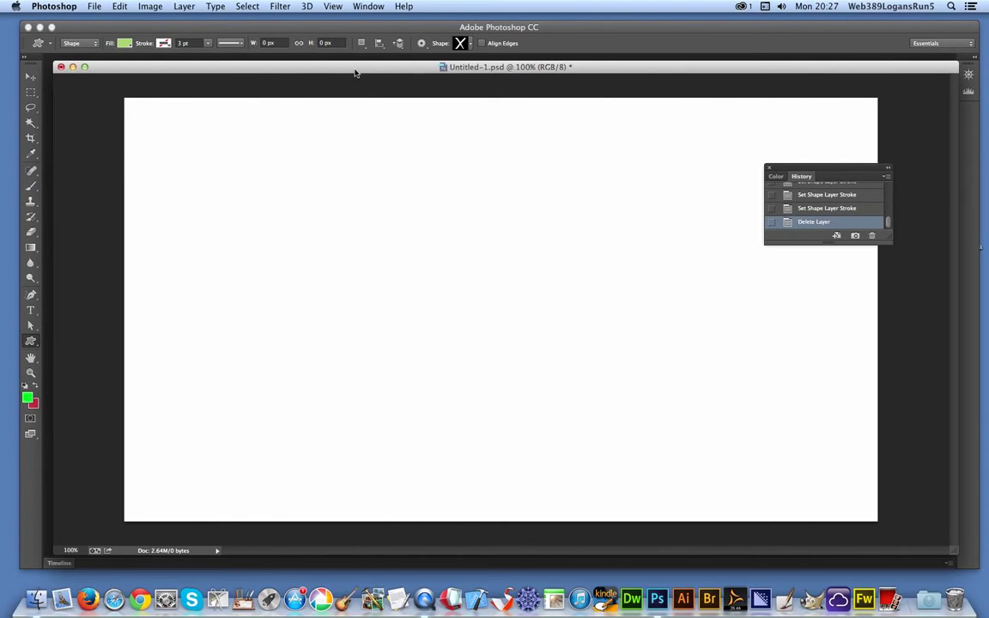
left_click(34, 344)
mouse_move(281, 121)
left_mouse_down()
mouse_move(538, 326)
mouse_move(518, 313)
left_mouse_up()
mouse_move(555, 343)
left_mouse_down()
mouse_move(726, 480)
mouse_move(709, 457)
left_mouse_up()
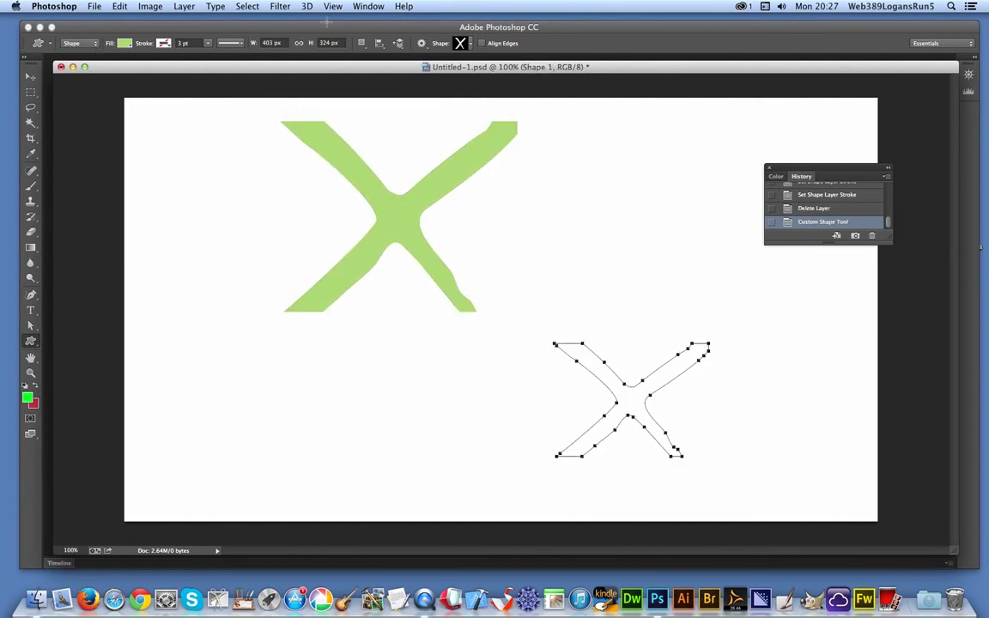
left_click(120, 6)
left_click(110, 19)
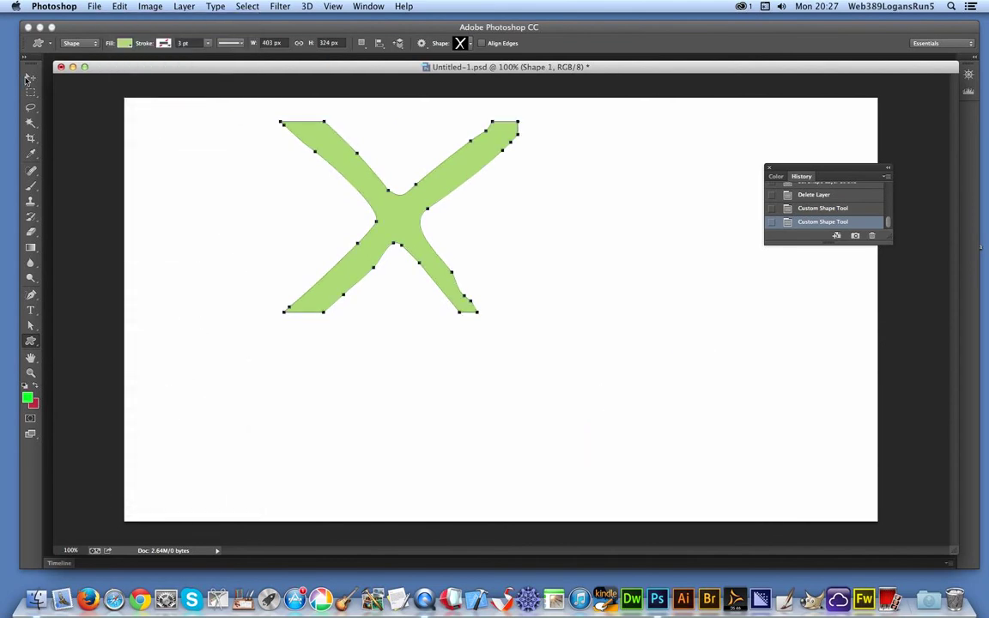
Scale the X up to about 166% with Free Transform and commit it
left_click(28, 77)
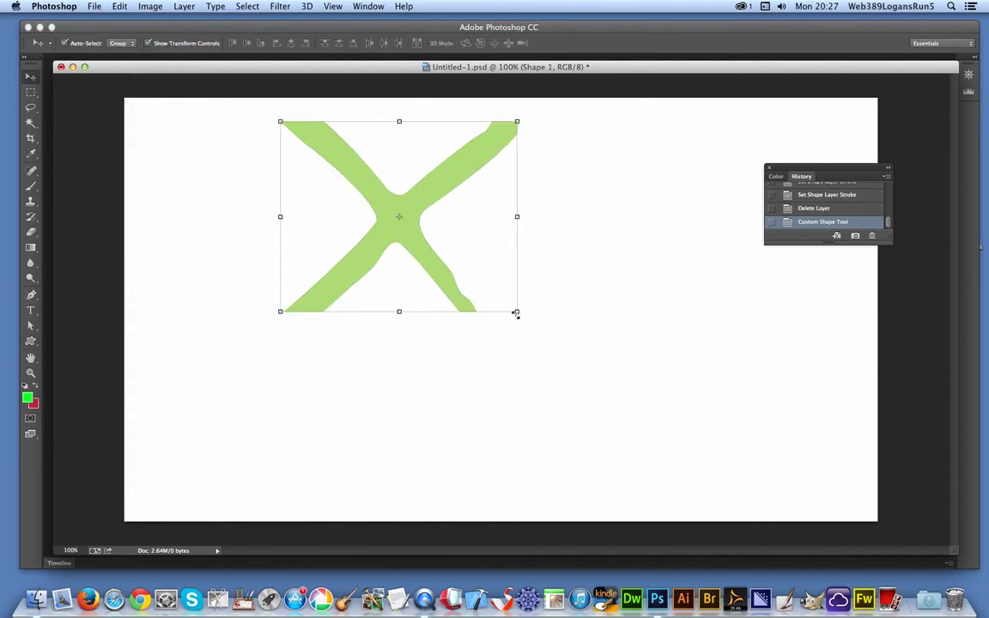
left_click_drag(515, 313, 674, 437)
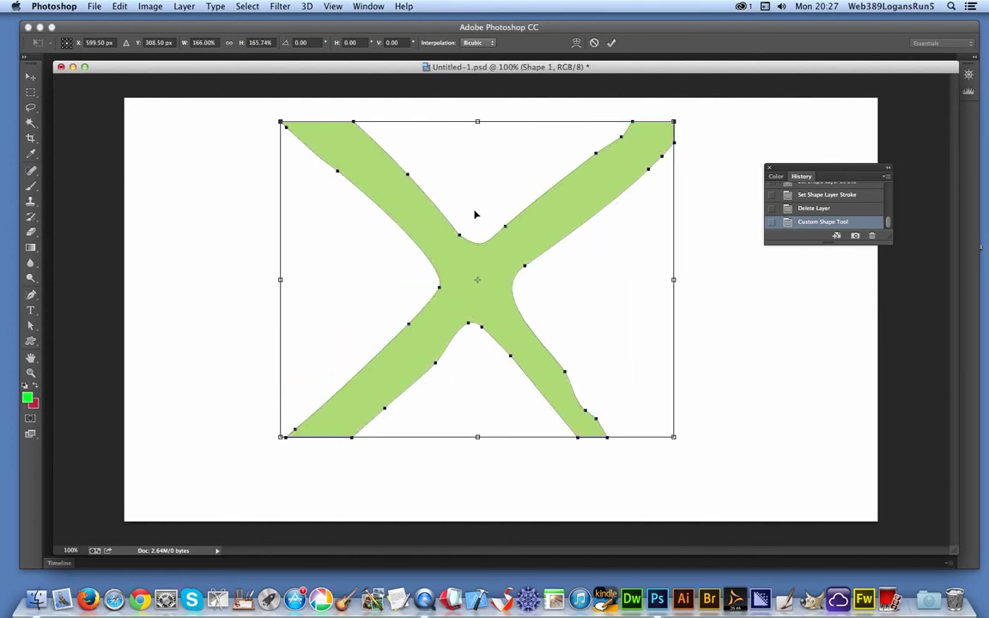
double_click(410, 218)
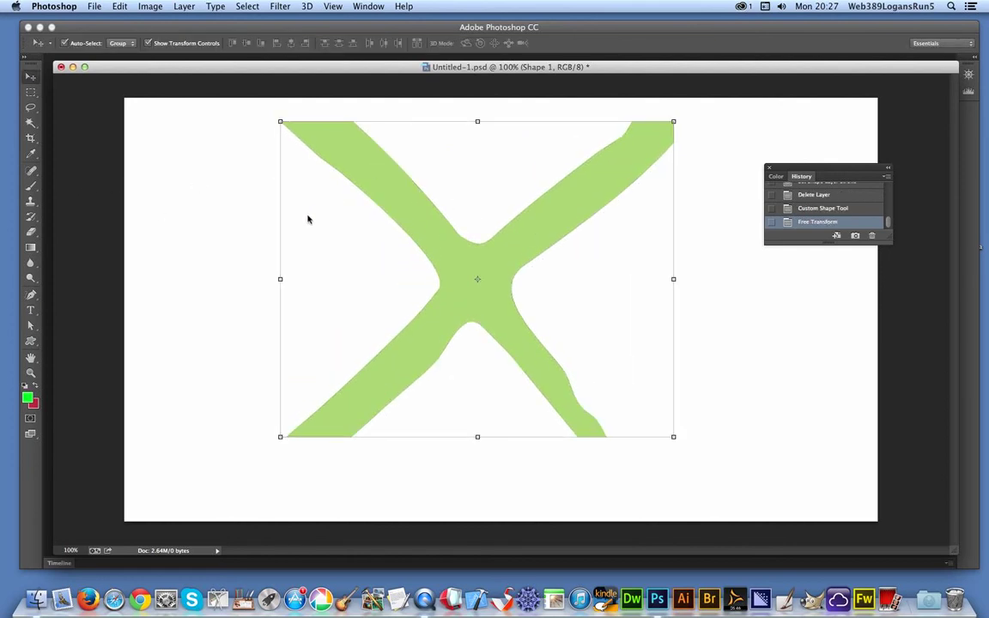
left_click(32, 341)
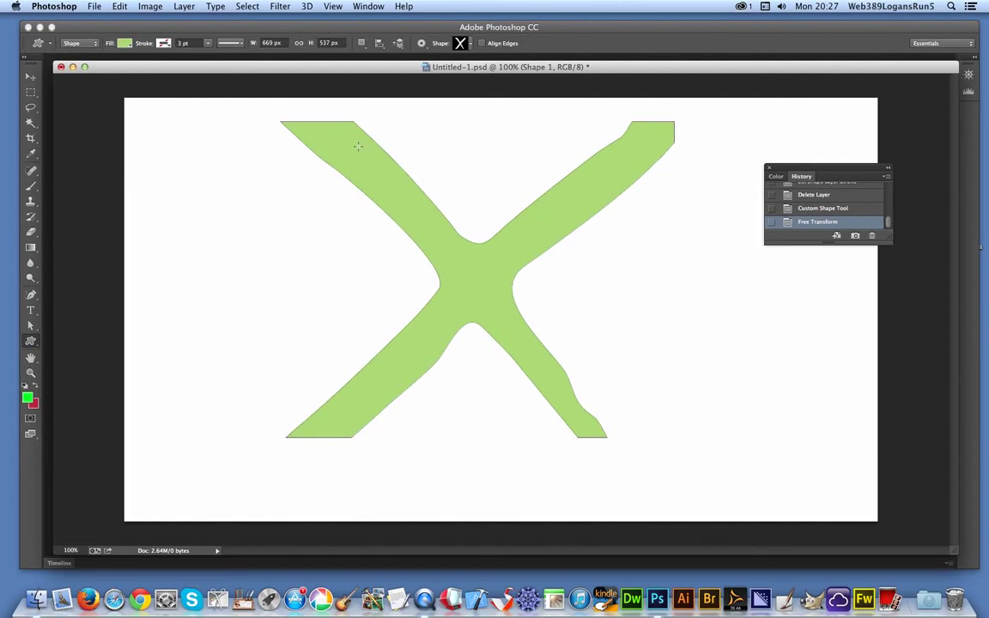
Set the X's outline stroke colour to black and bring up the stroke line styles
left_click(164, 44)
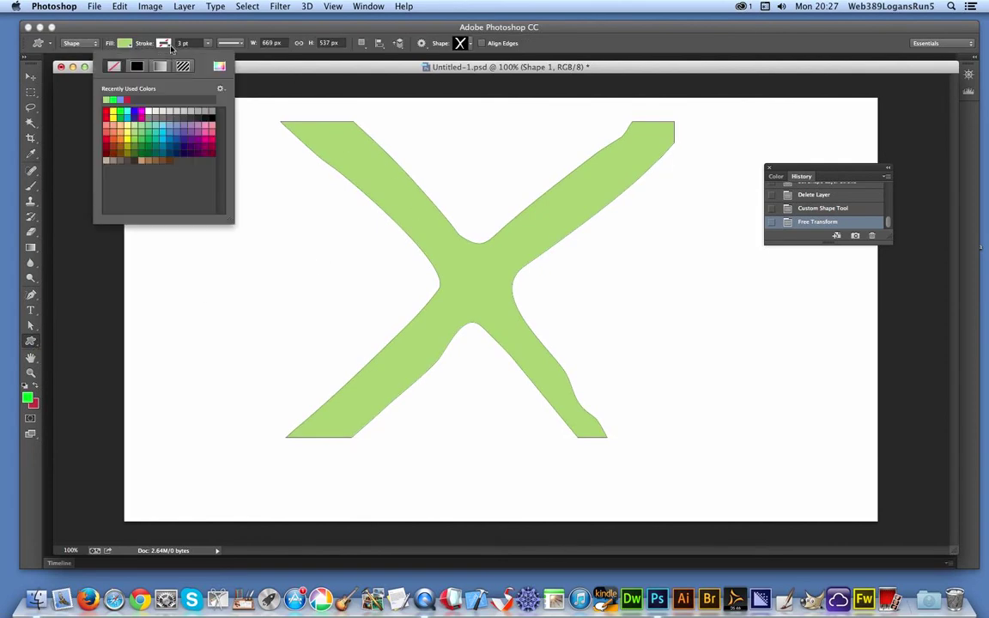
left_click(214, 118)
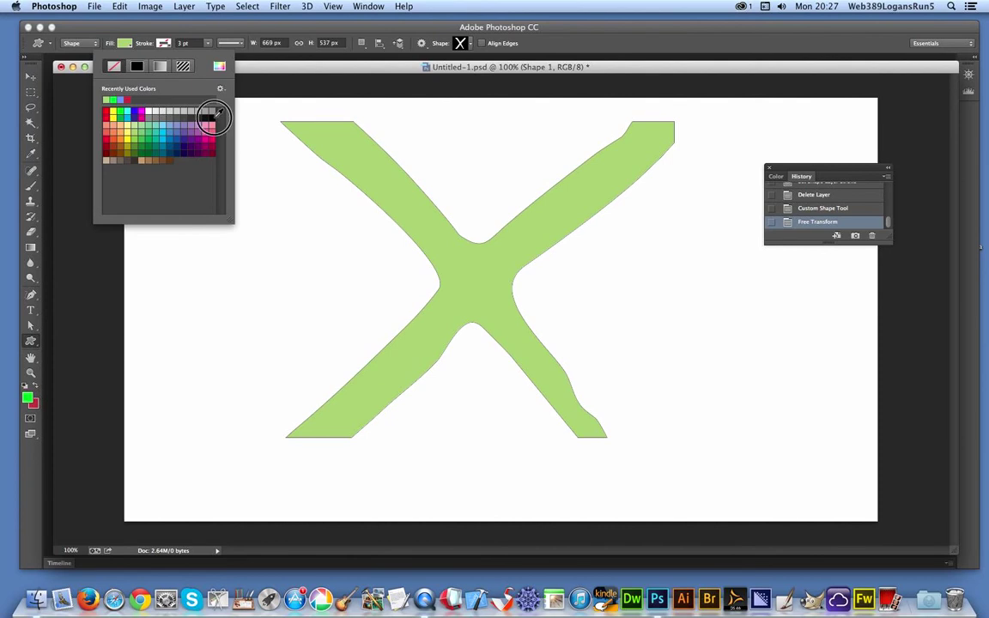
left_click(227, 30)
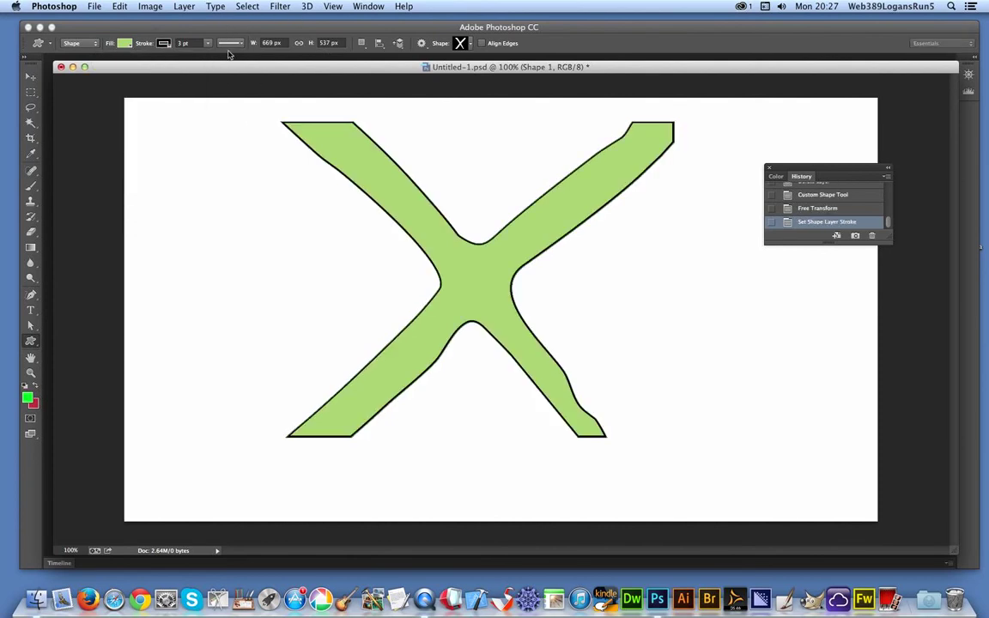
left_click(220, 43)
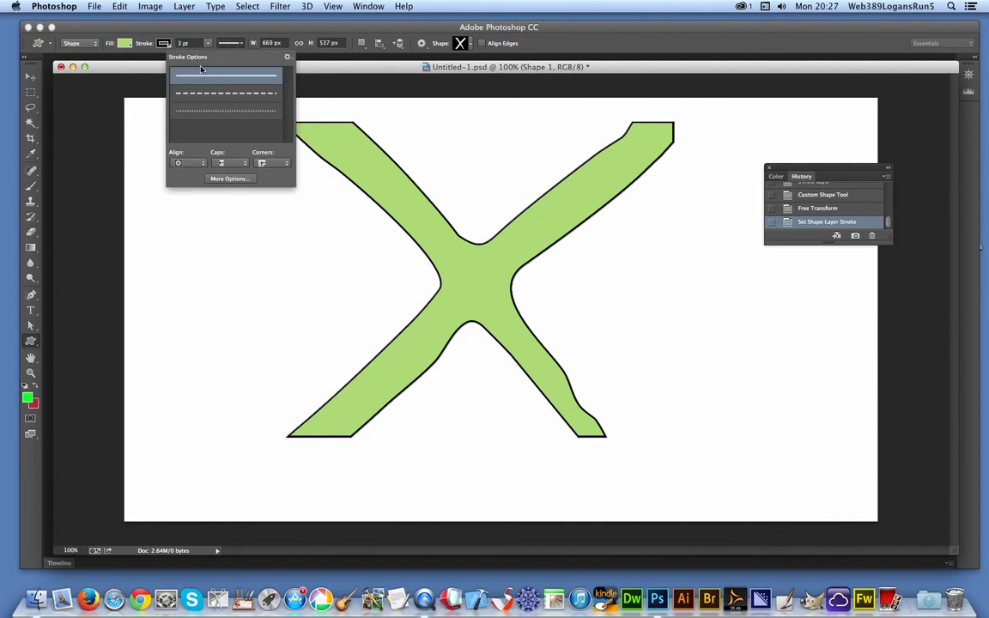
Make the X's outline dotted and align it to the outside of the shape
left_click(189, 93)
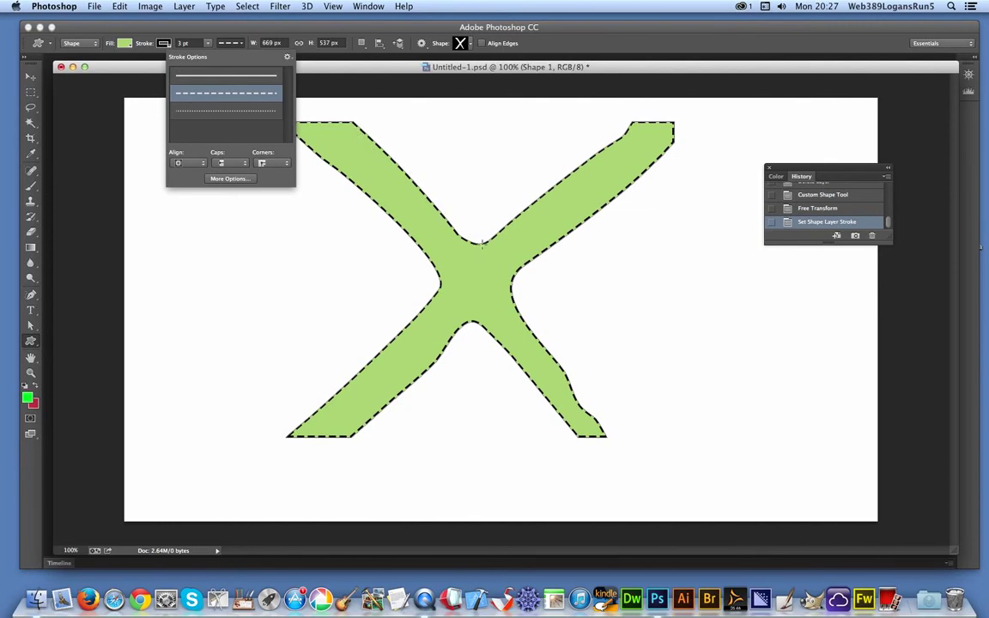
left_click(240, 112)
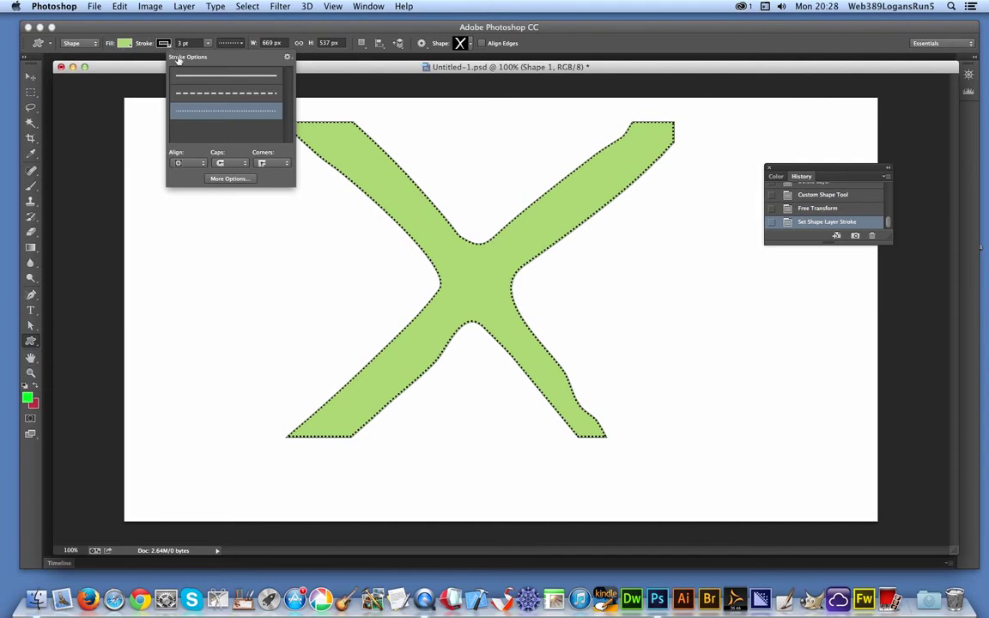
left_click(177, 163)
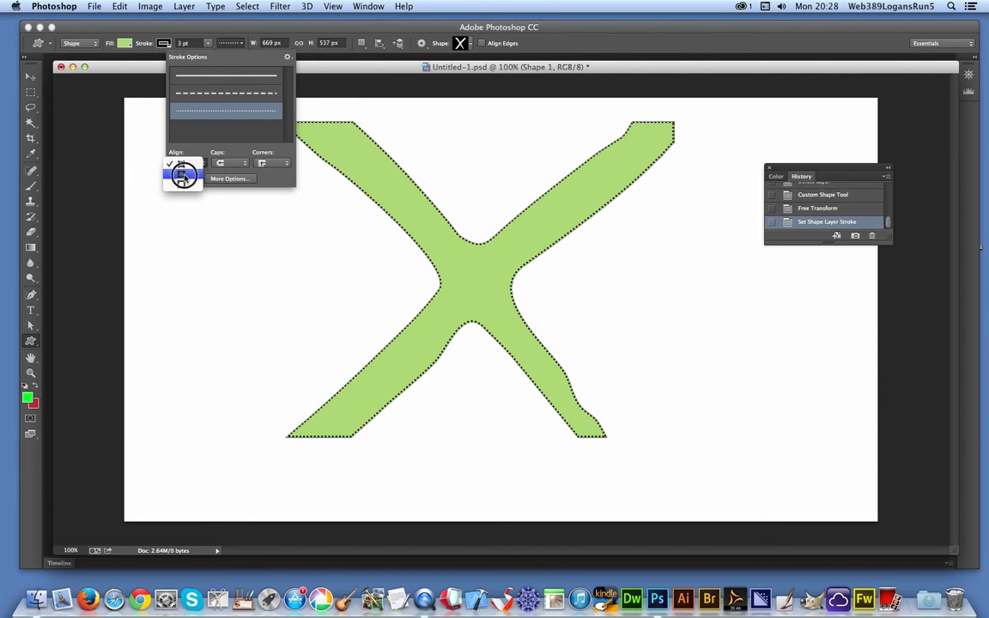
left_click(181, 174)
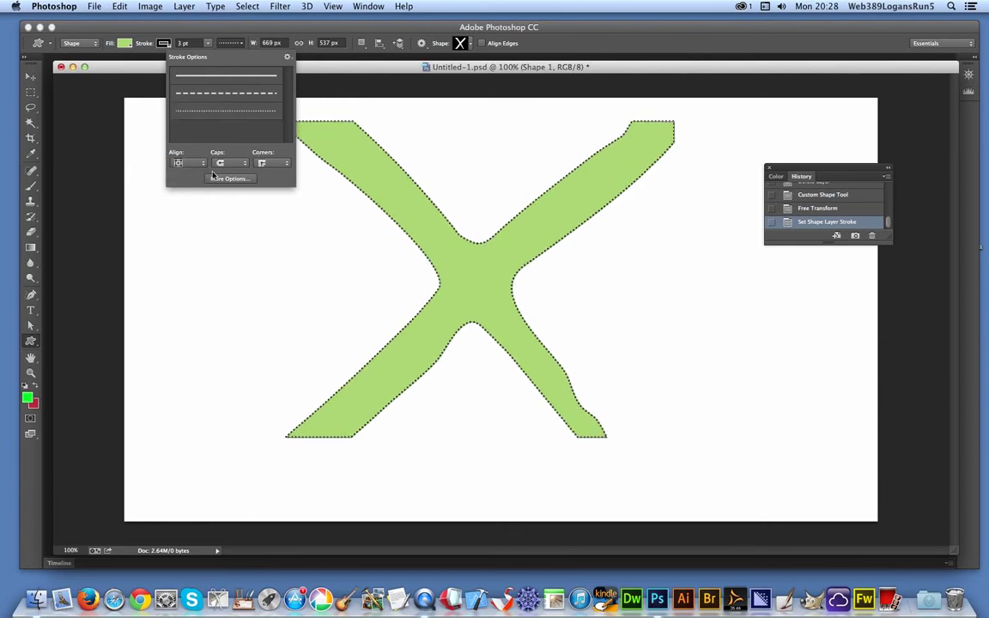
left_click(193, 163)
left_click(192, 175)
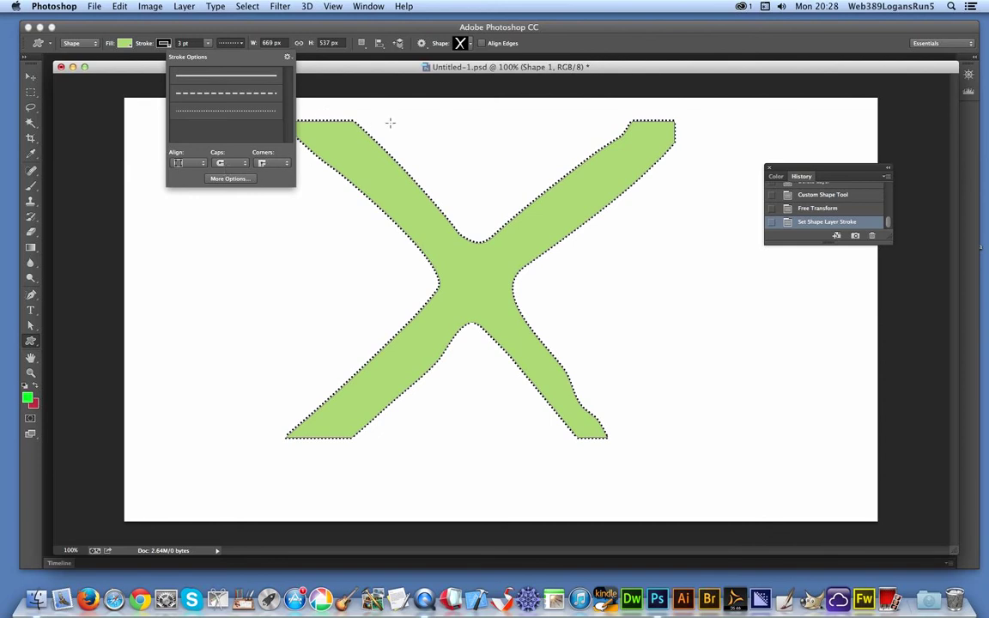
Give the stroke round caps and open the More Options dash settings
left_click(228, 163)
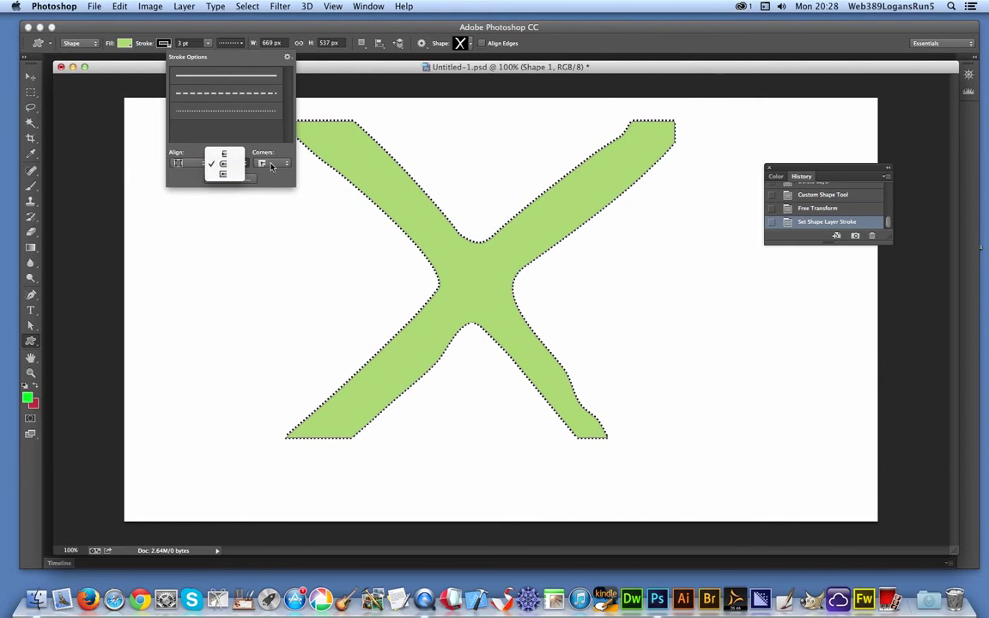
left_click(252, 152)
left_click(287, 164)
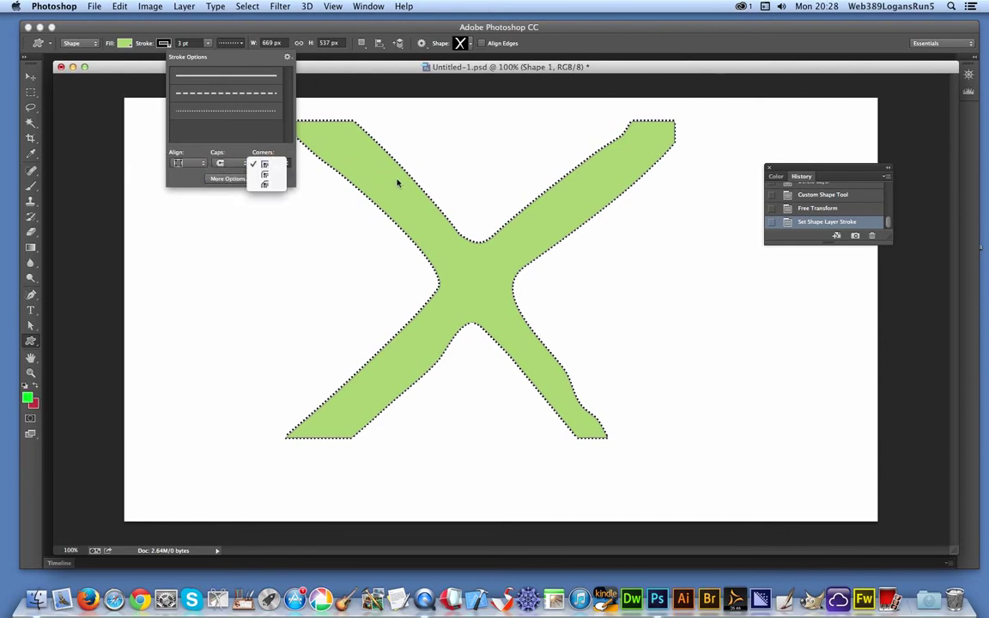
left_click(159, 163)
left_click(230, 179)
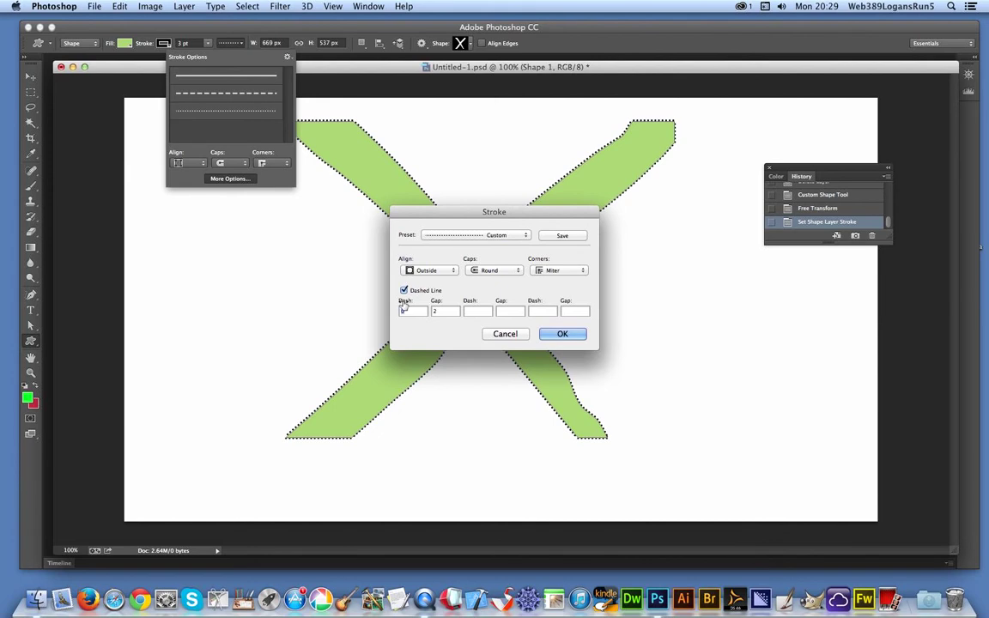
Set the first dash to 1.96 and the first gap to 3.84
left_click_drag(406, 309, 457, 304)
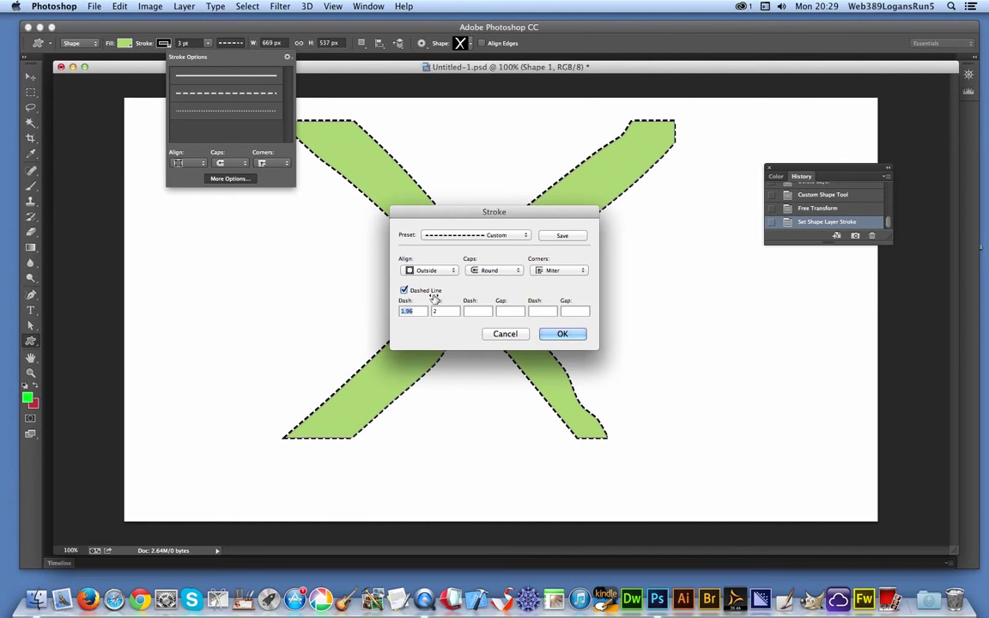
left_click_drag(435, 303, 463, 303)
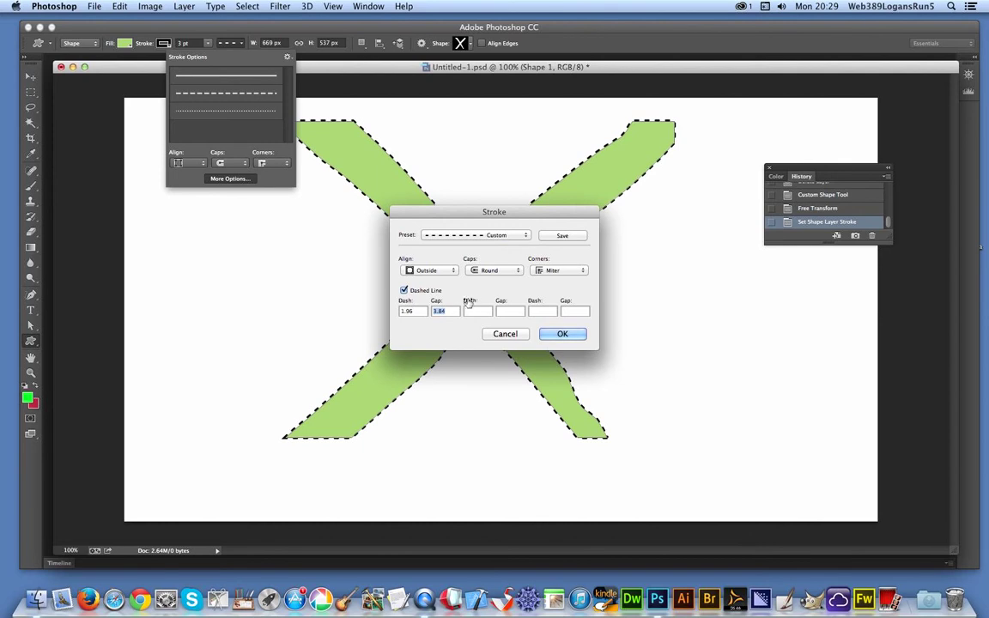
left_click(466, 302)
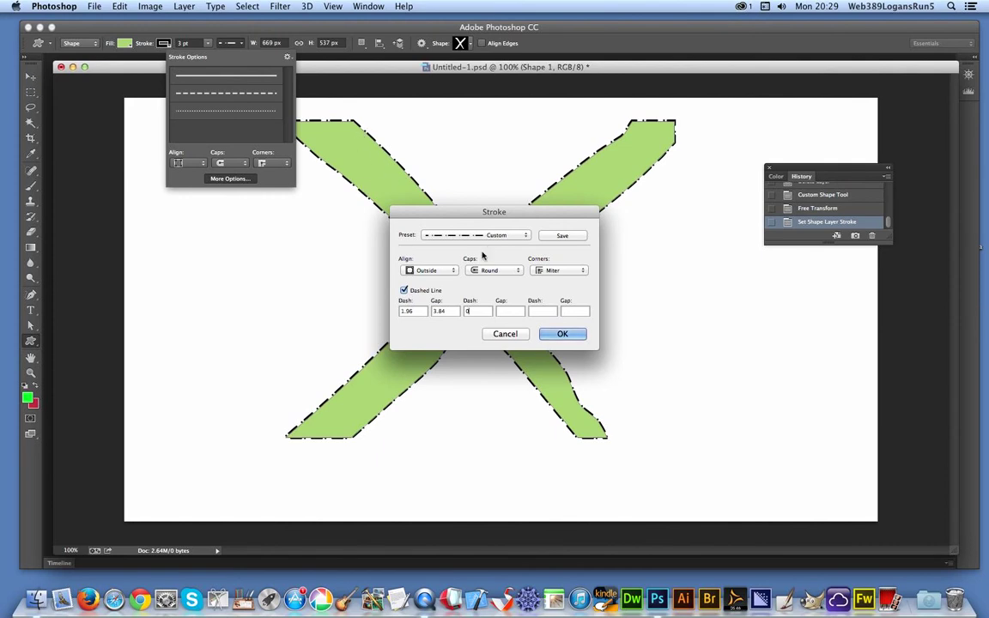
Set the second dash length to 0.71 for a dash-dot rhythm
left_click(472, 302)
left_click_drag(472, 302, 521, 302)
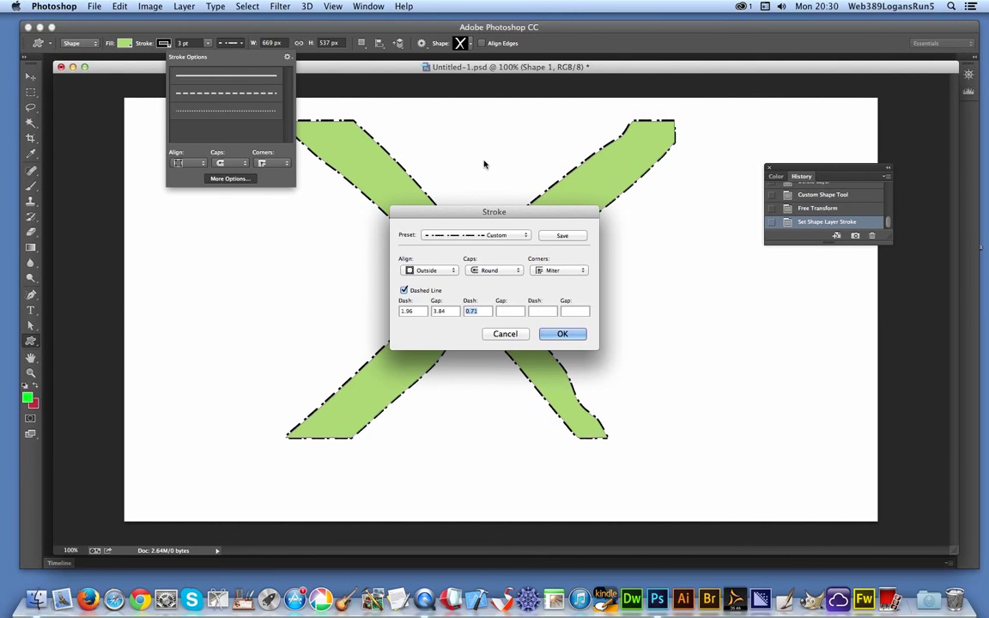
Apply the custom dash-dot pattern and thicken the X's outline to 10.89 pt
left_click(571, 337)
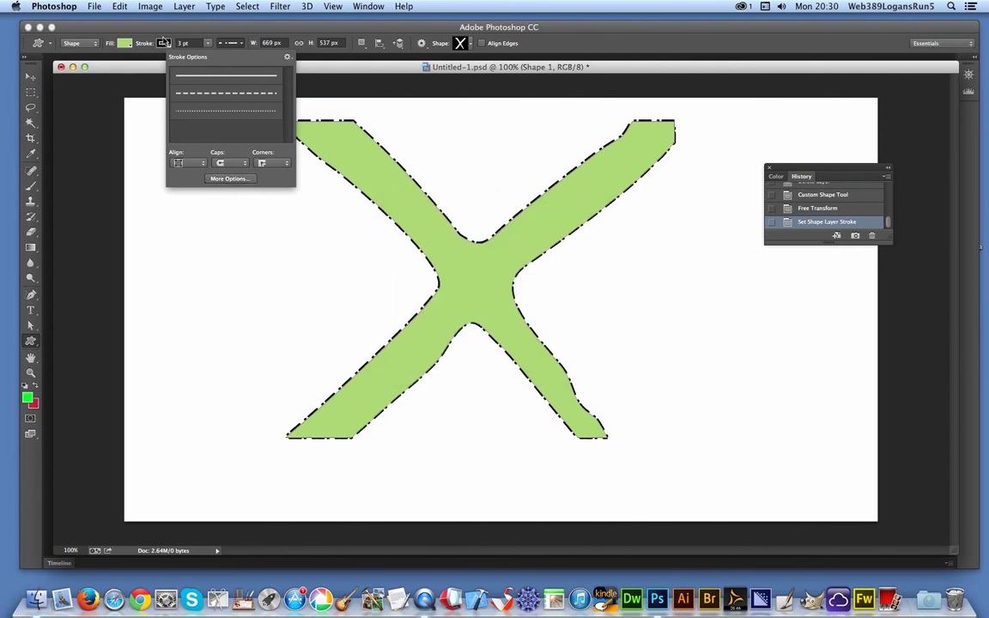
left_click(135, 51)
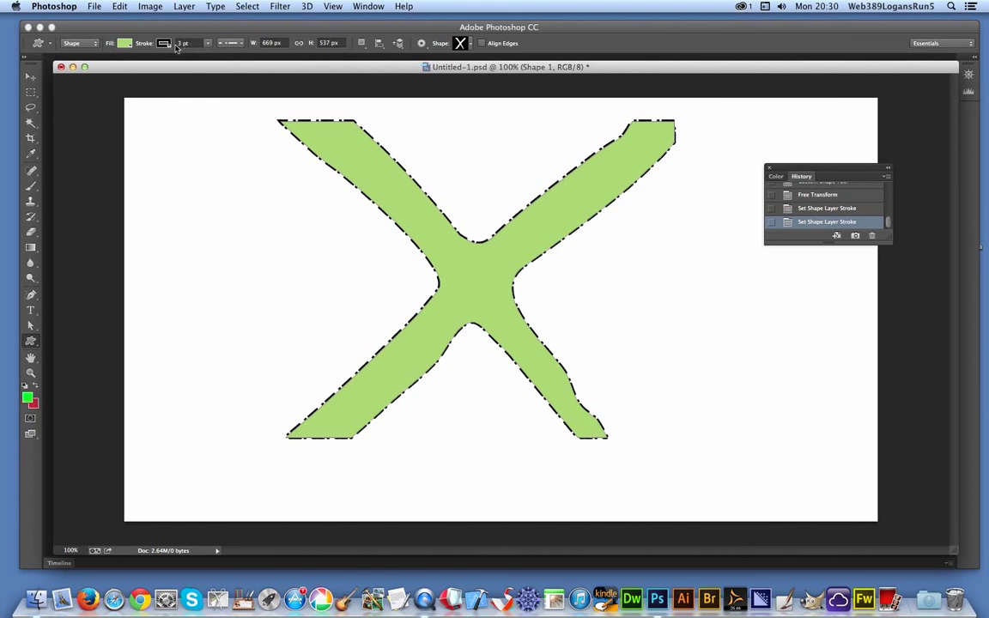
left_click(207, 48)
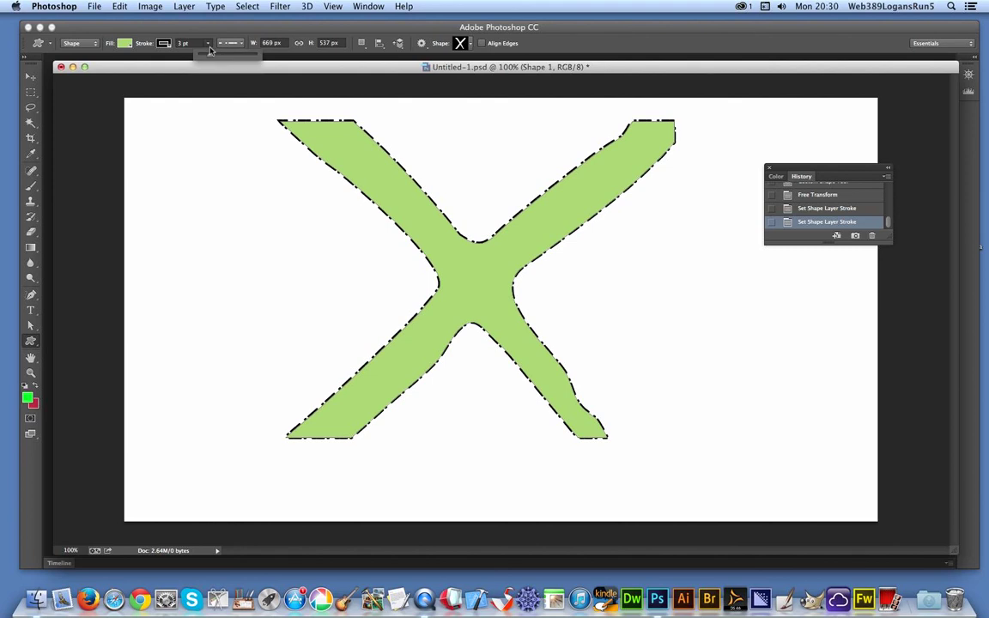
left_click_drag(206, 54, 218, 55)
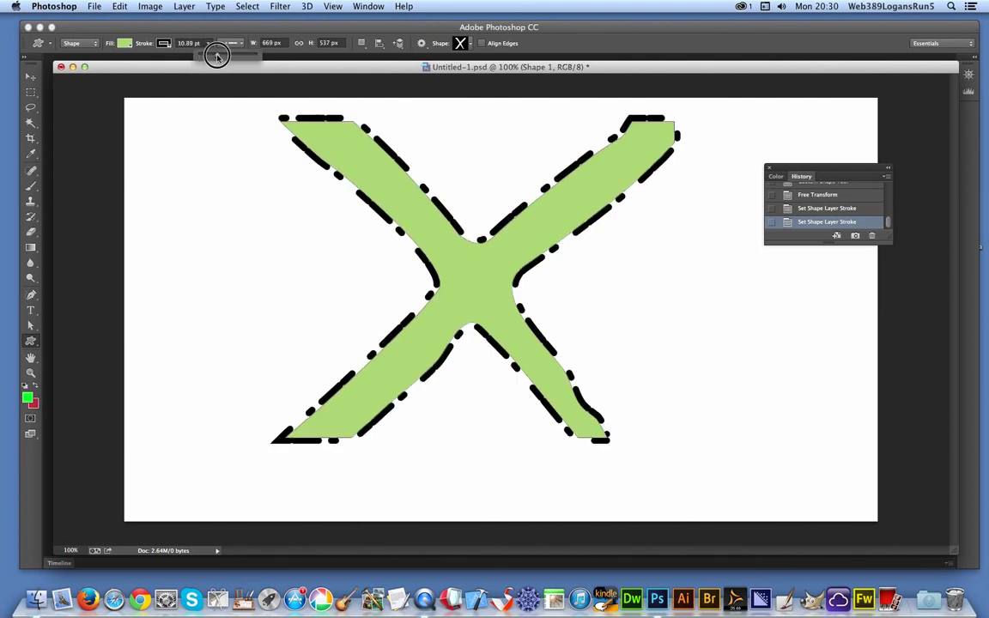